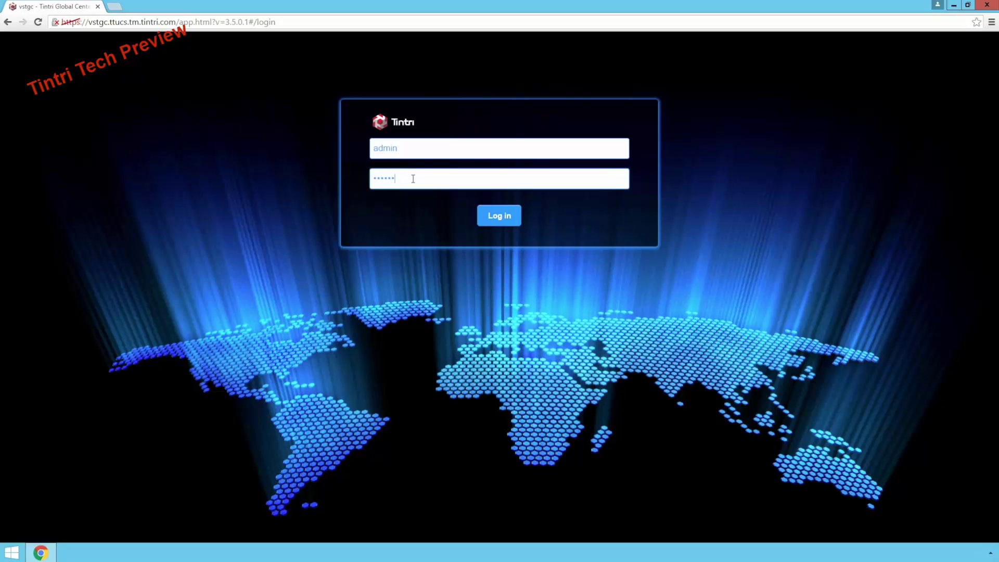
# Log in as admin and examine the latency breakdown and snapshot space usage in the key metrics across all VMstores
pyautogui.press('Return')
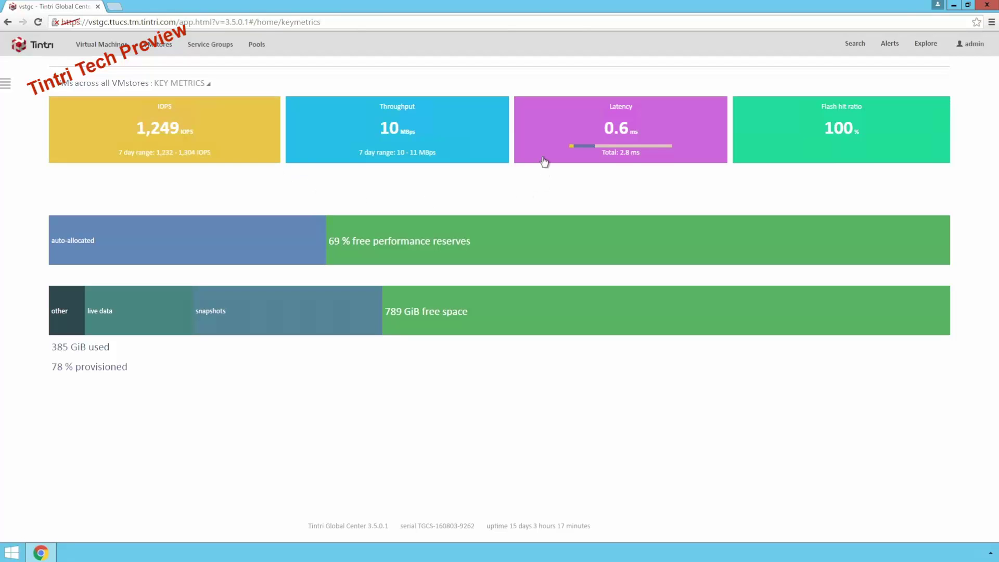
pyautogui.moveTo(547, 158)
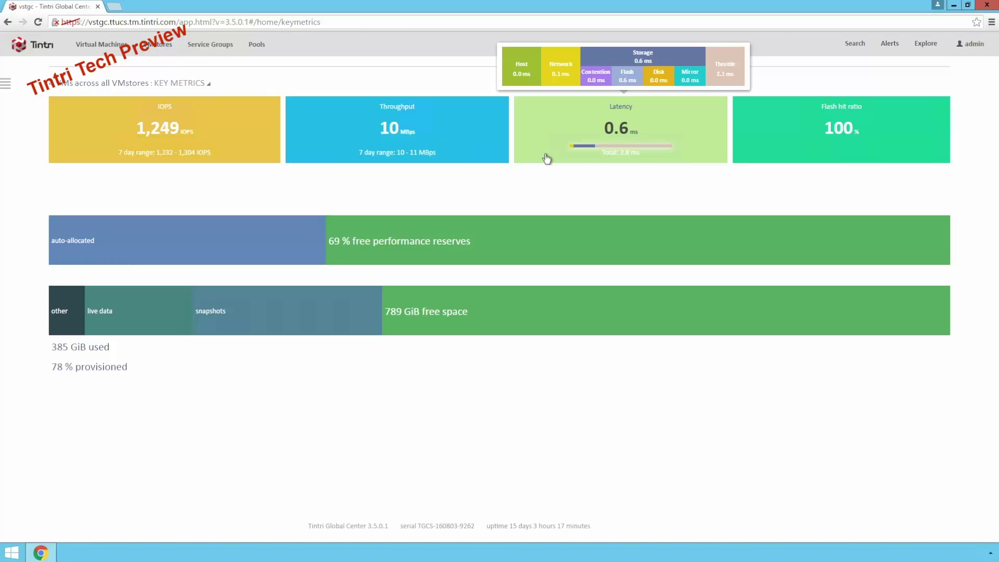
pyautogui.moveTo(317, 293)
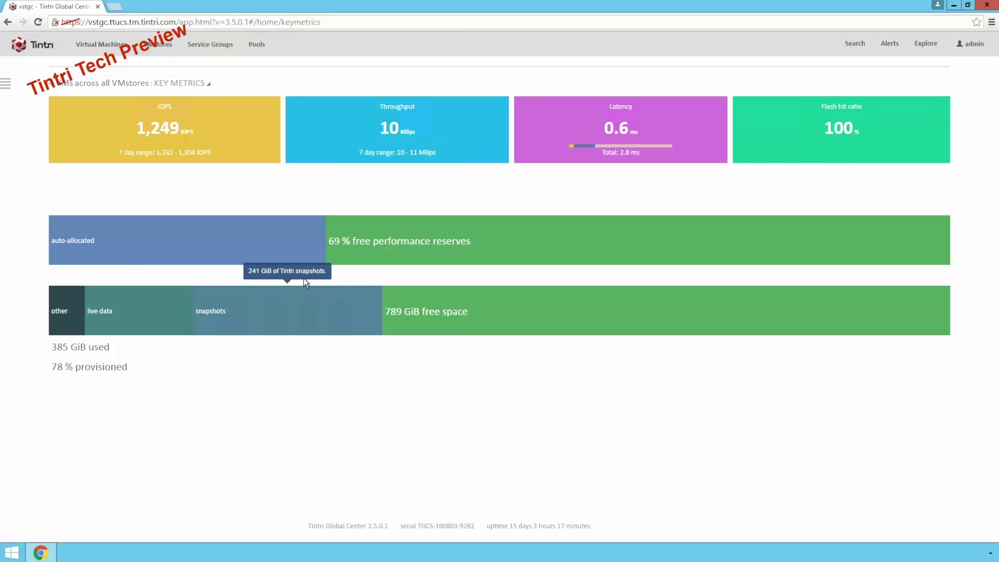
# Open the VMstores overview and review the details of the Boston, LosAngeles, NewYork and Toronto hosts in turn
pyautogui.click(164, 49)
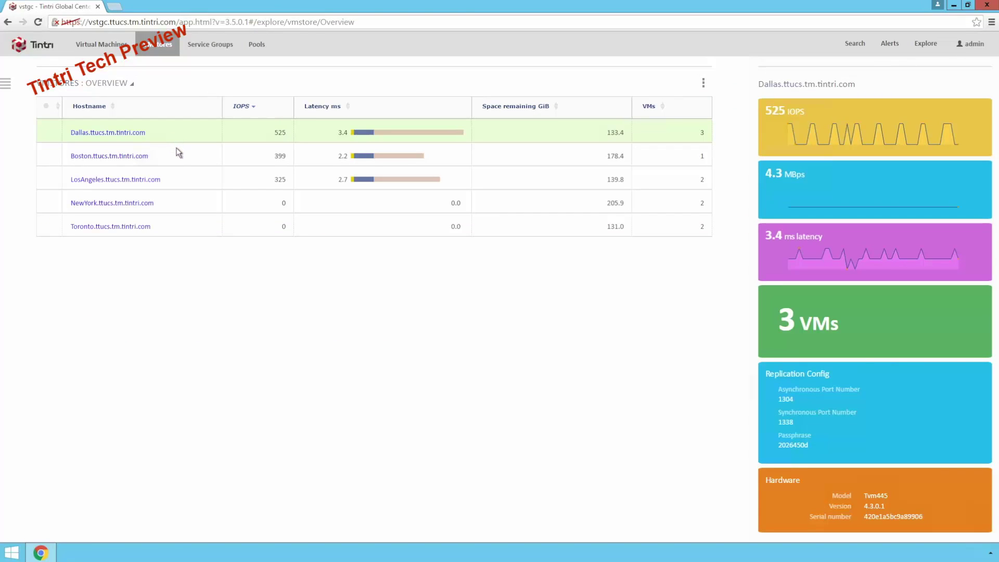
pyautogui.click(199, 161)
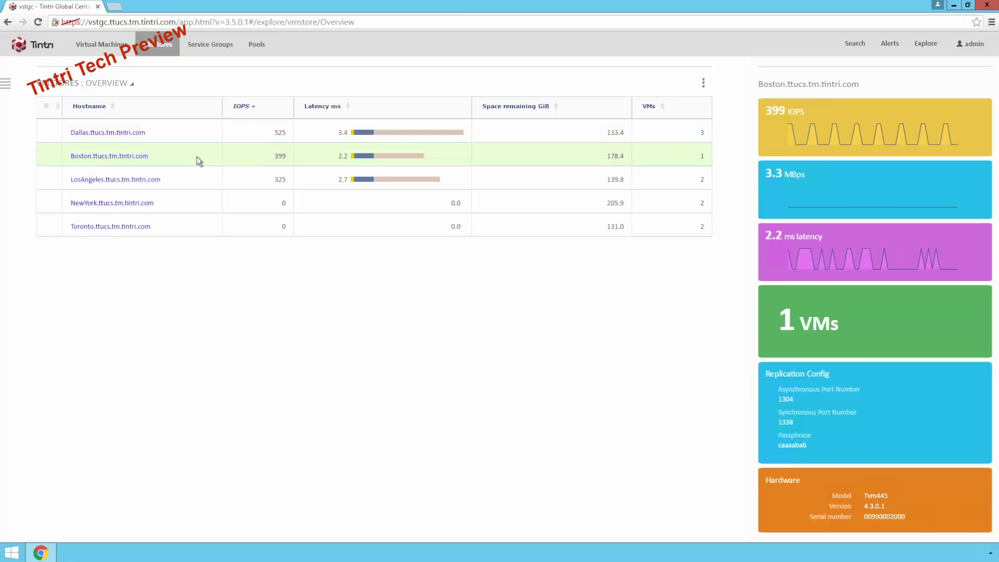
pyautogui.click(198, 181)
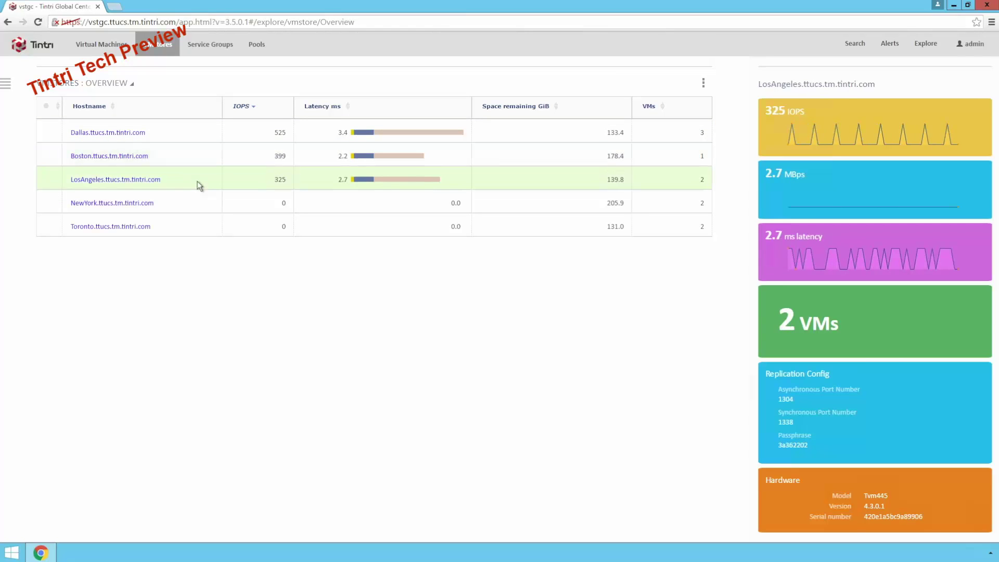
pyautogui.click(198, 211)
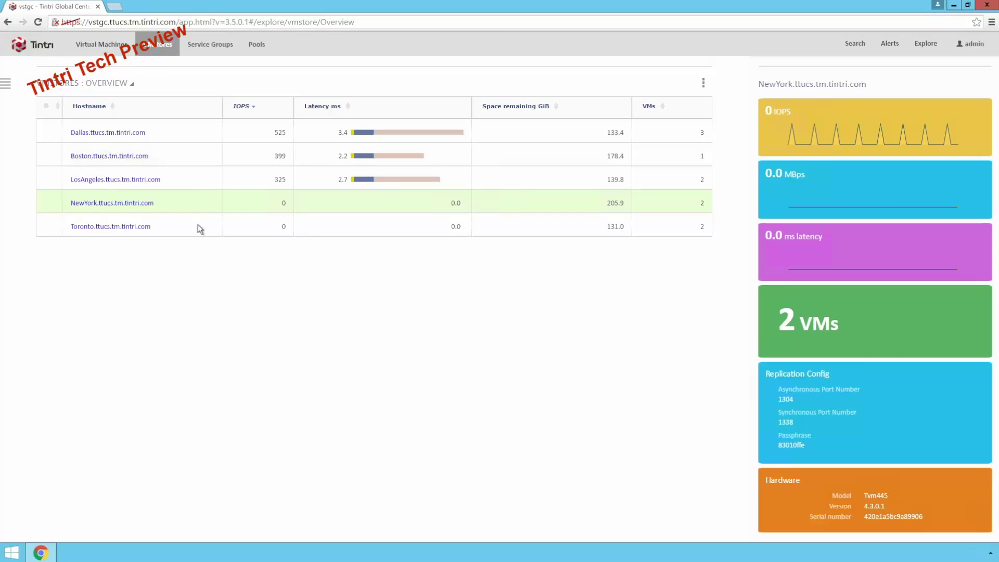
pyautogui.click(199, 229)
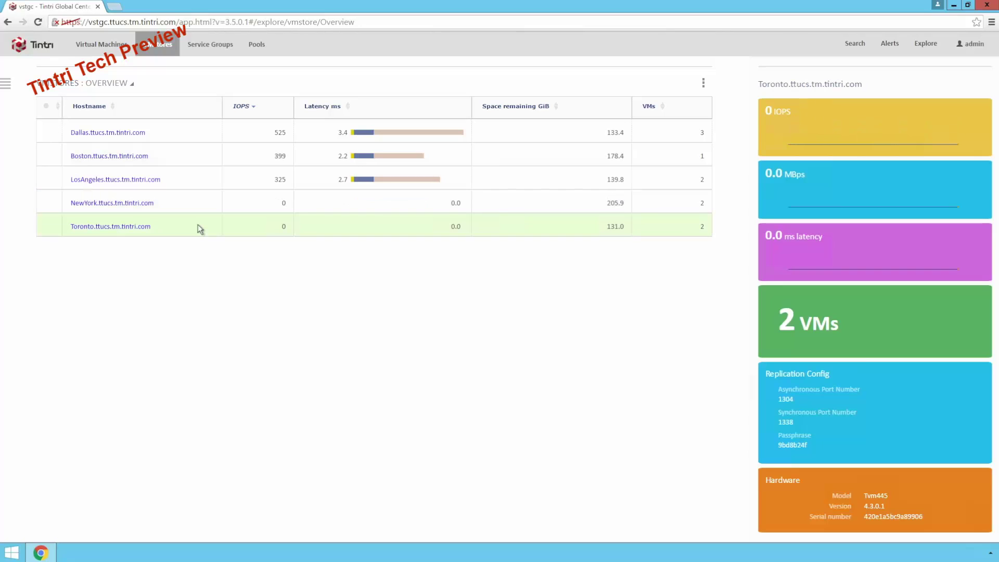
# Switch the VMstores list to the Replication view and inspect Boston's outgoing path to Dallas
pyautogui.click(119, 86)
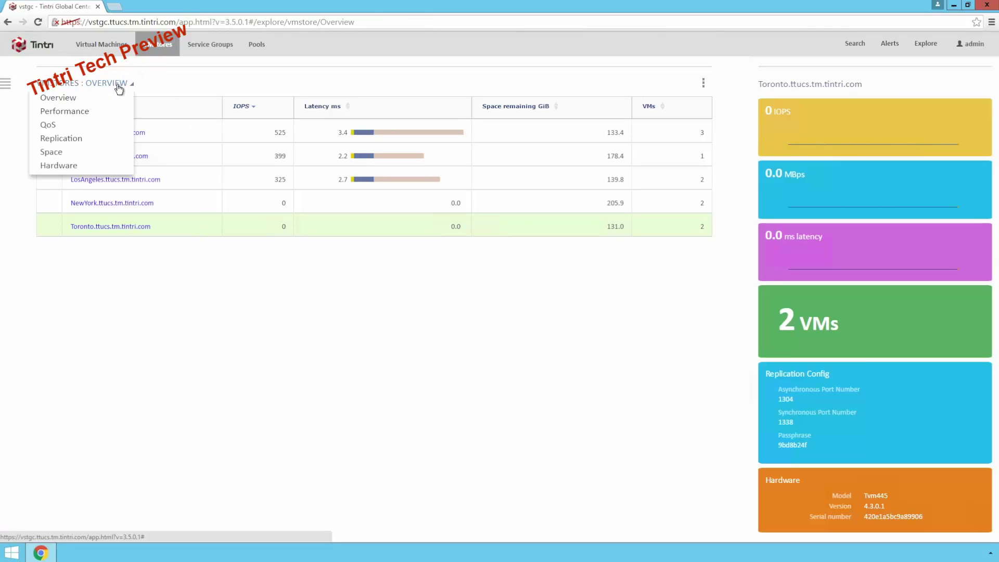
pyautogui.click(95, 139)
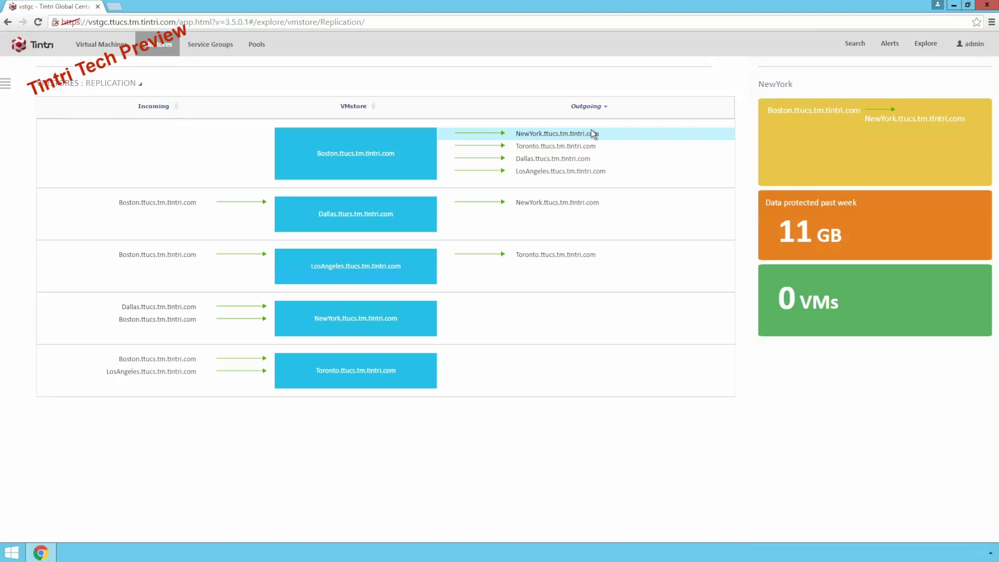
pyautogui.click(557, 164)
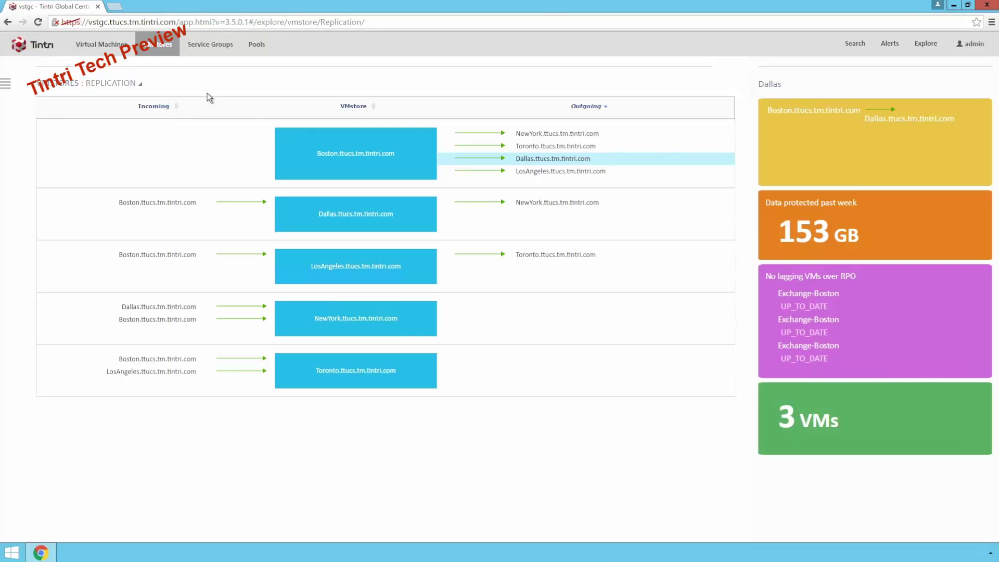
# Show the virtual machines list in its Protection view
pyautogui.click(118, 50)
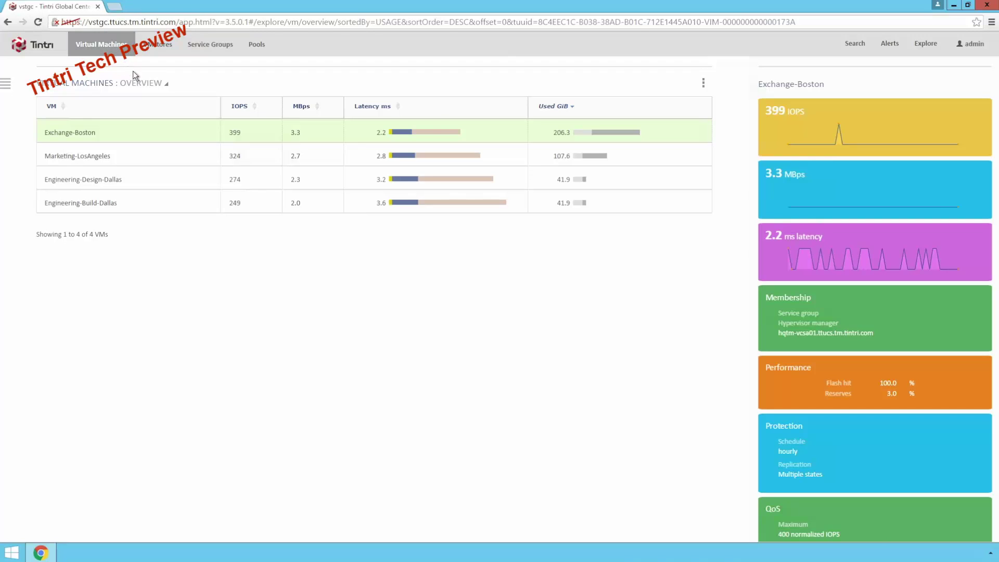
pyautogui.click(140, 84)
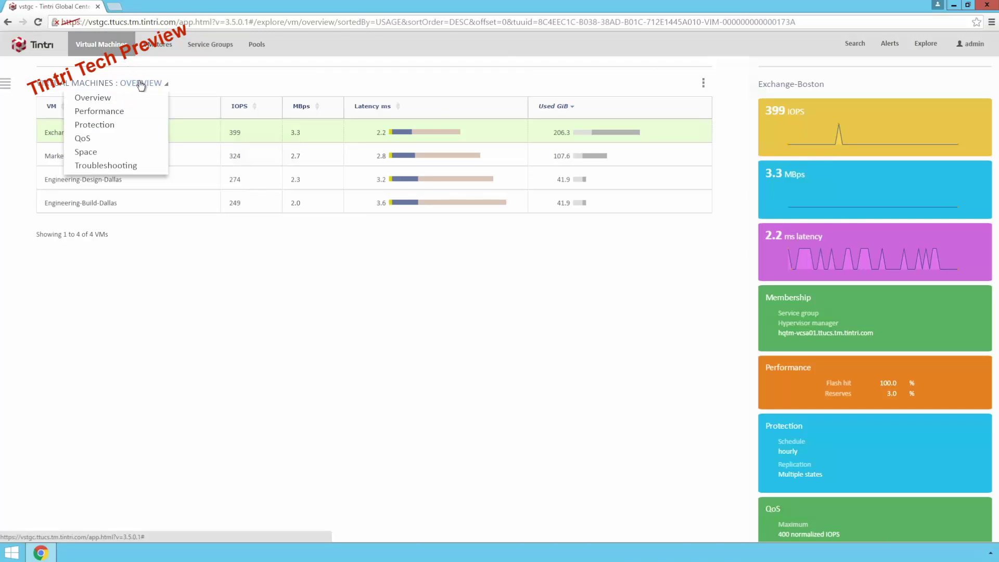
pyautogui.click(134, 125)
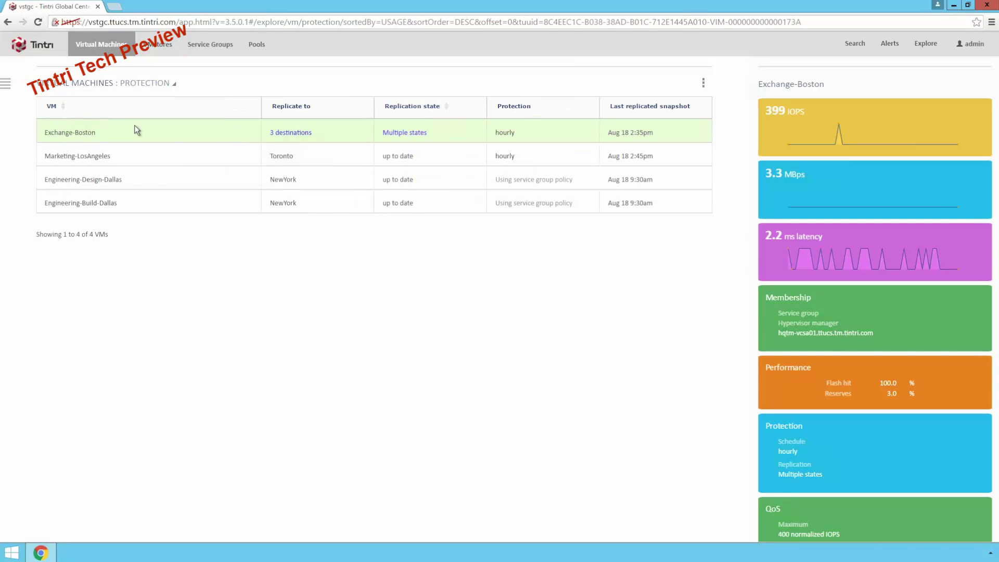
# List the replication destinations of Exchange-Boston and inspect its Toronto and LosAngeles entries
pyautogui.click(292, 134)
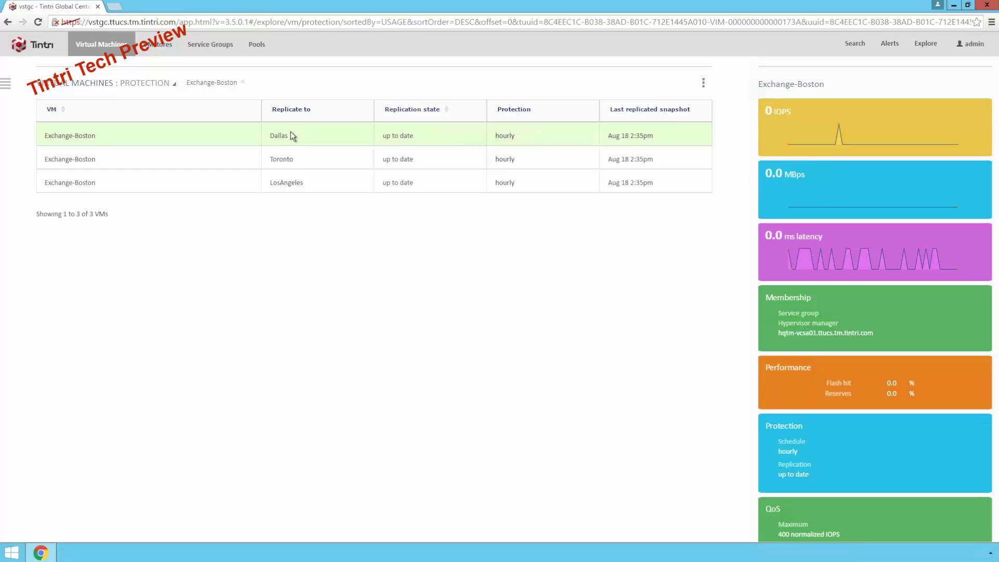
pyautogui.click(247, 158)
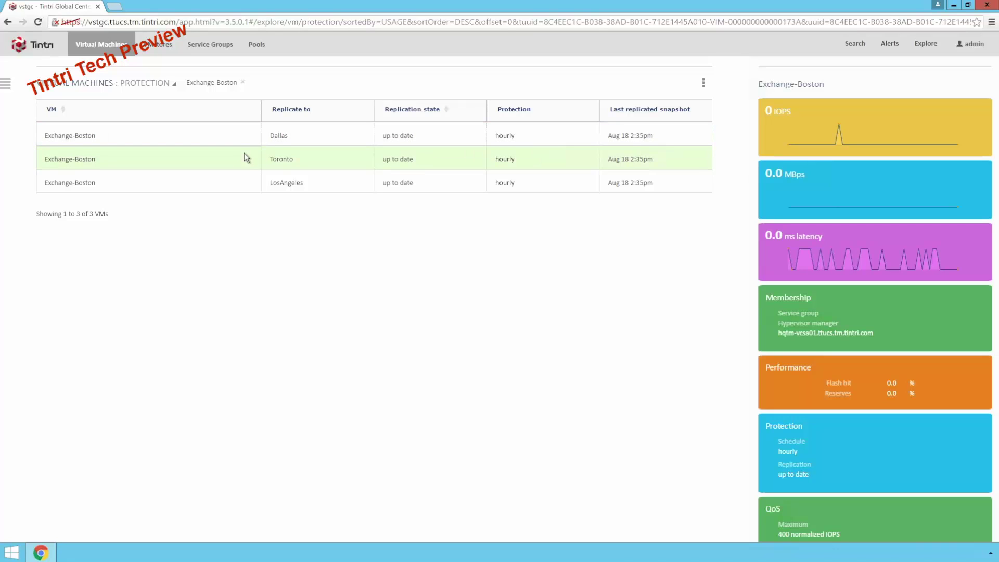
pyautogui.click(249, 186)
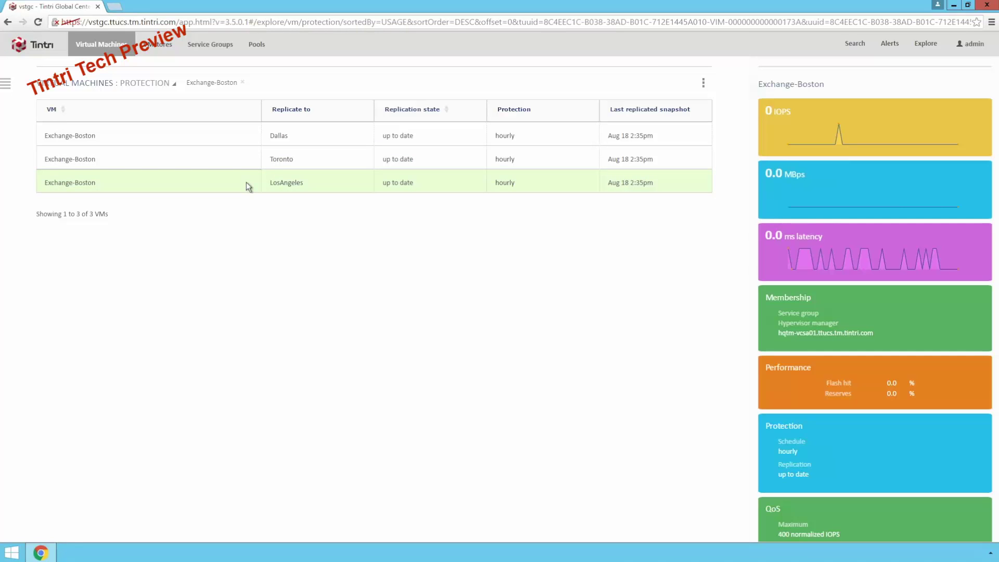
# In Exchange-Boston's protection configuration, add a replication path to NewYork.ttucs.tm.tintri.com with an alert 3000 minutes after RPO breach
pyautogui.moveTo(899, 459)
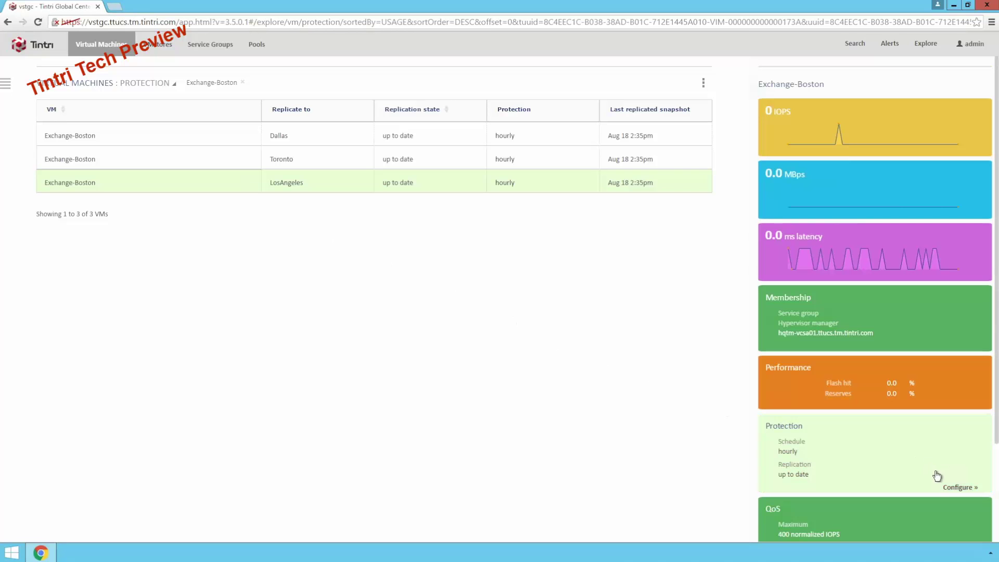
pyautogui.click(951, 489)
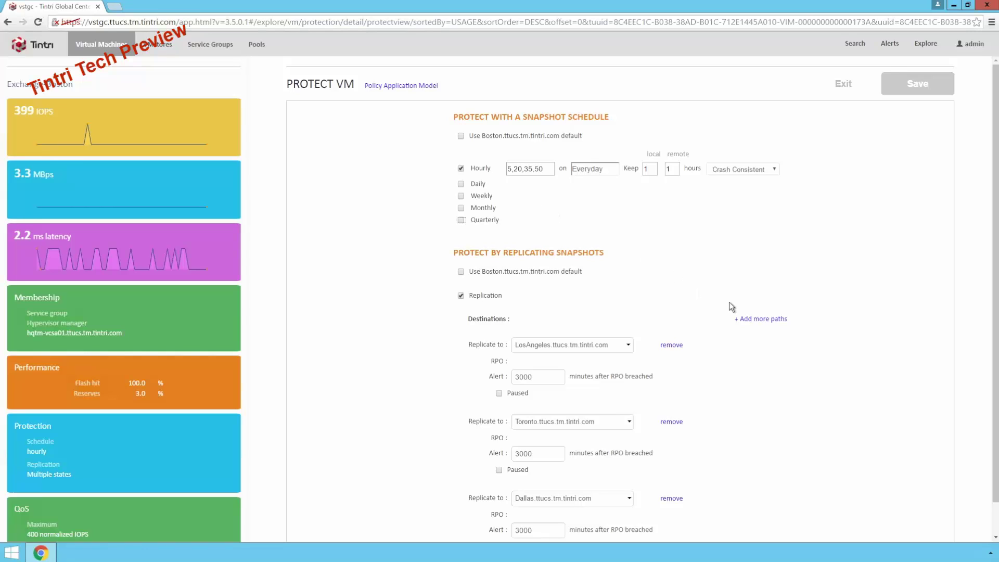
pyautogui.click(757, 319)
pyautogui.scroll(-2, 756, 326)
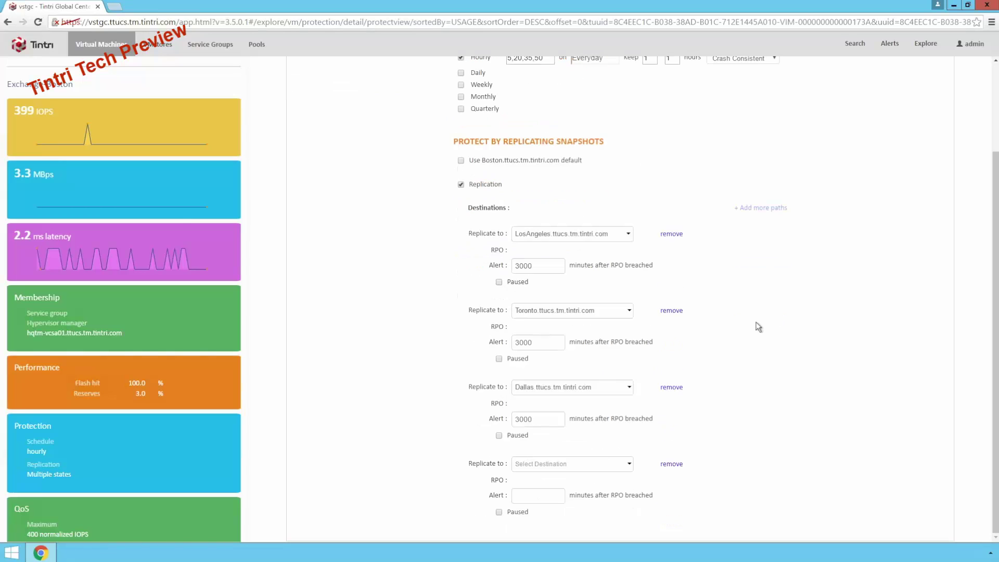
pyautogui.click(617, 464)
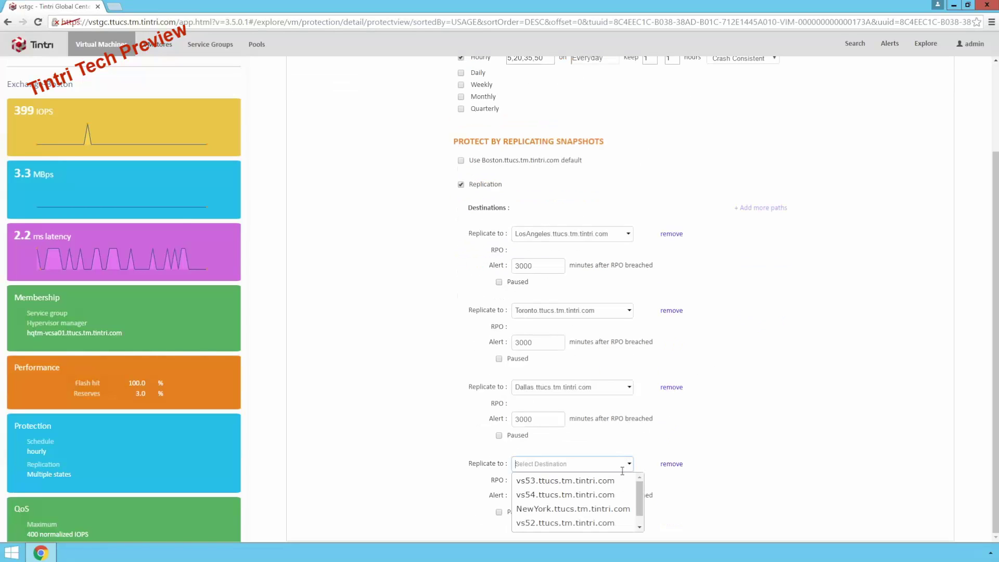
pyautogui.click(605, 509)
pyautogui.click(549, 497)
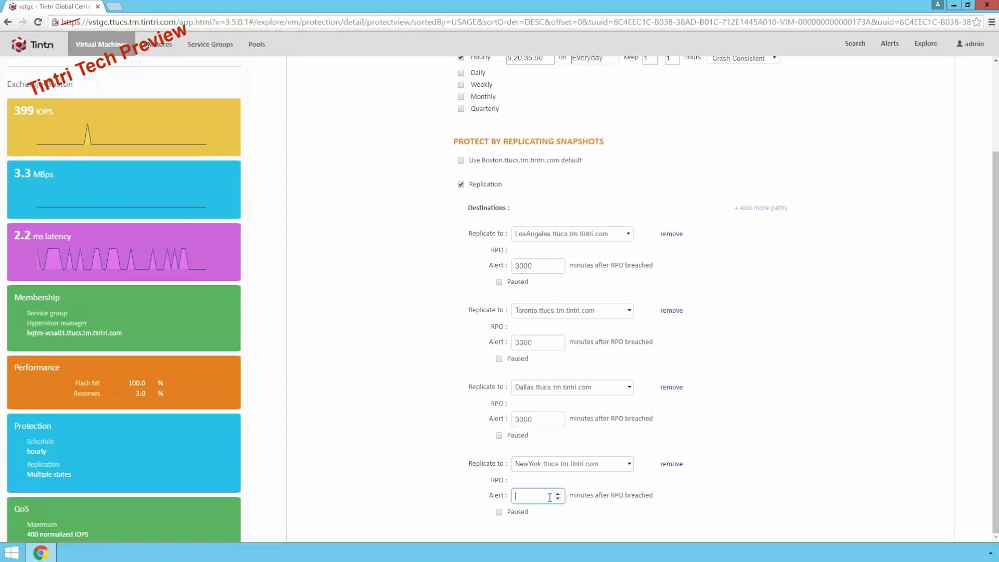
pyautogui.write('3000')
# Save and leave the VM protection configuration, and select the NewYork entry in the replication destinations
pyautogui.scroll(3, 865, 112)
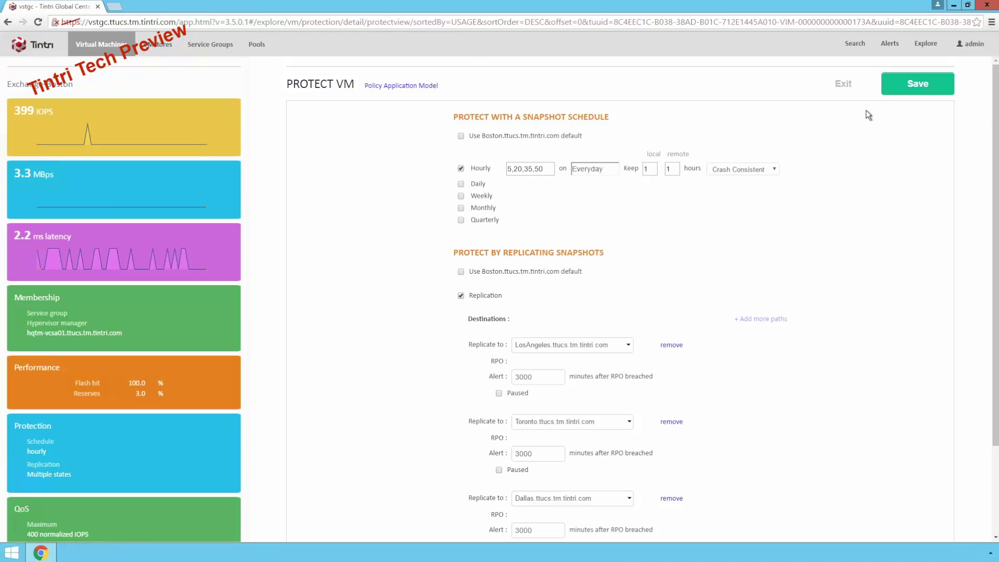
pyautogui.click(895, 93)
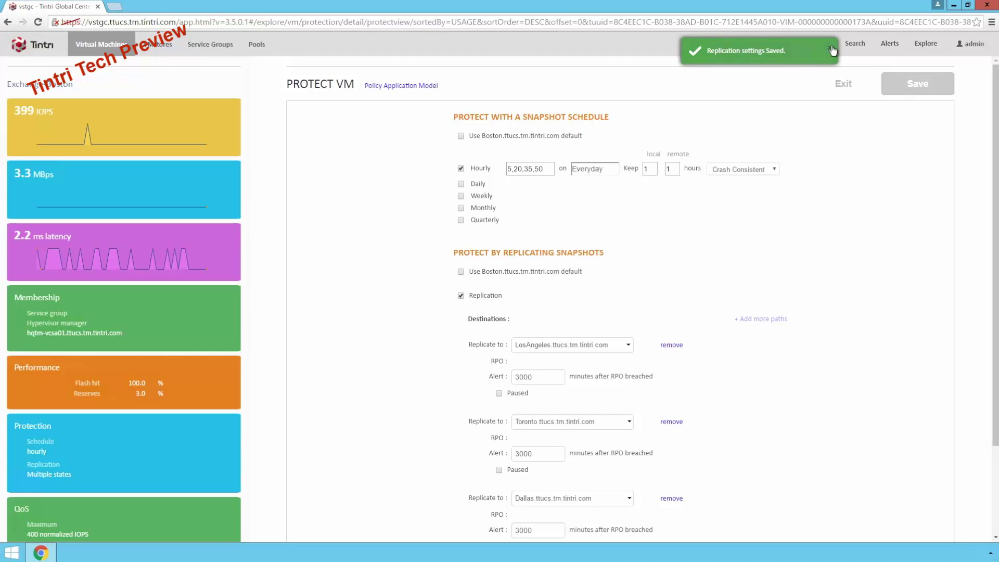
pyautogui.click(844, 84)
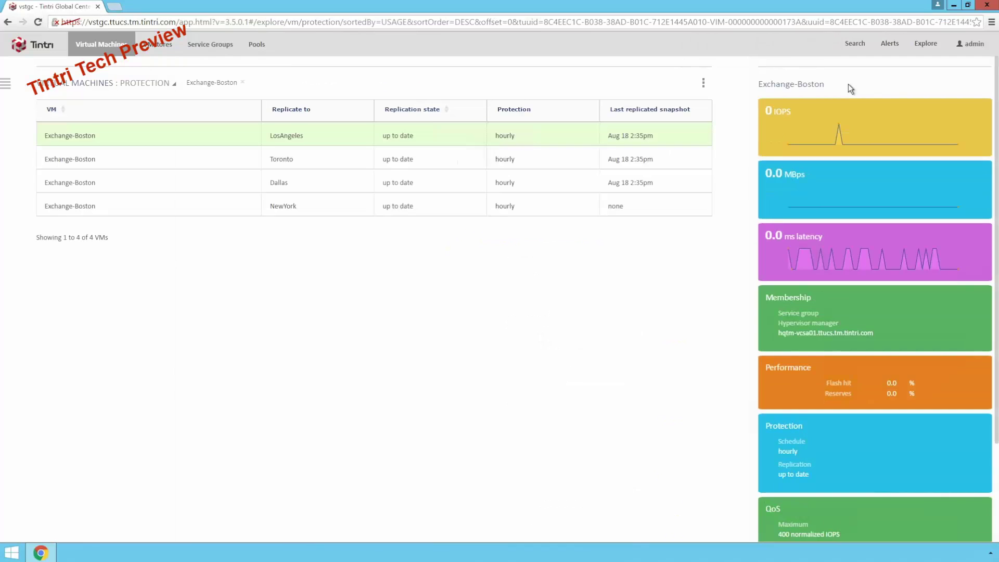
pyautogui.click(221, 211)
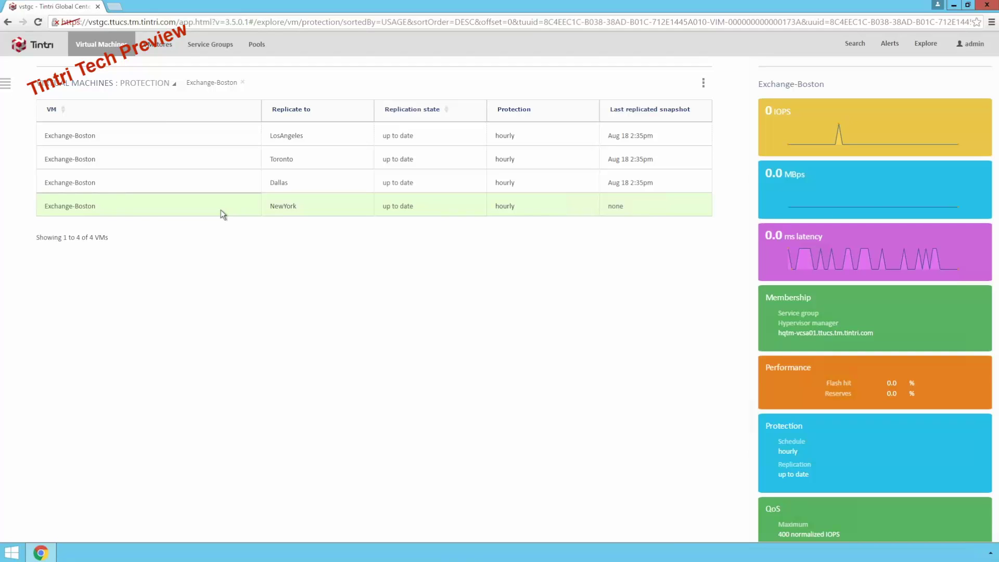
# Review EngineeringServiceGroup's member VMs and its protection configuration among the service groups, leaving the configuration without changes
pyautogui.click(232, 47)
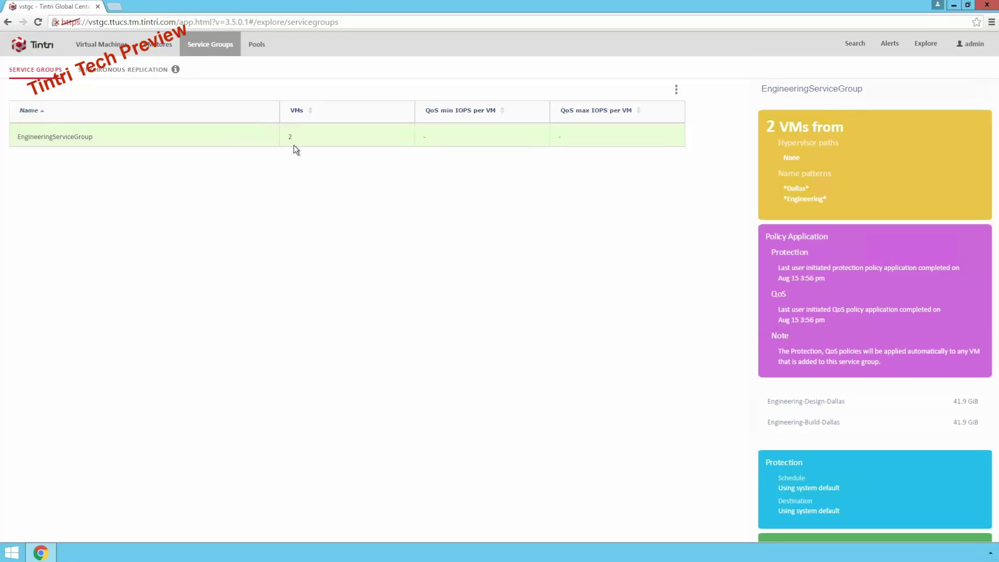
pyautogui.moveTo(832, 417)
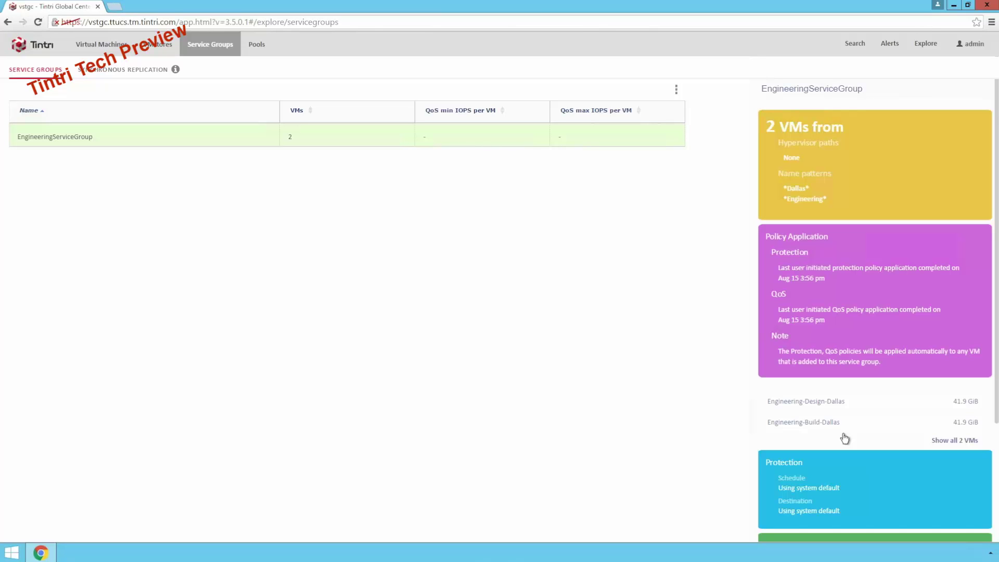
pyautogui.moveTo(883, 506)
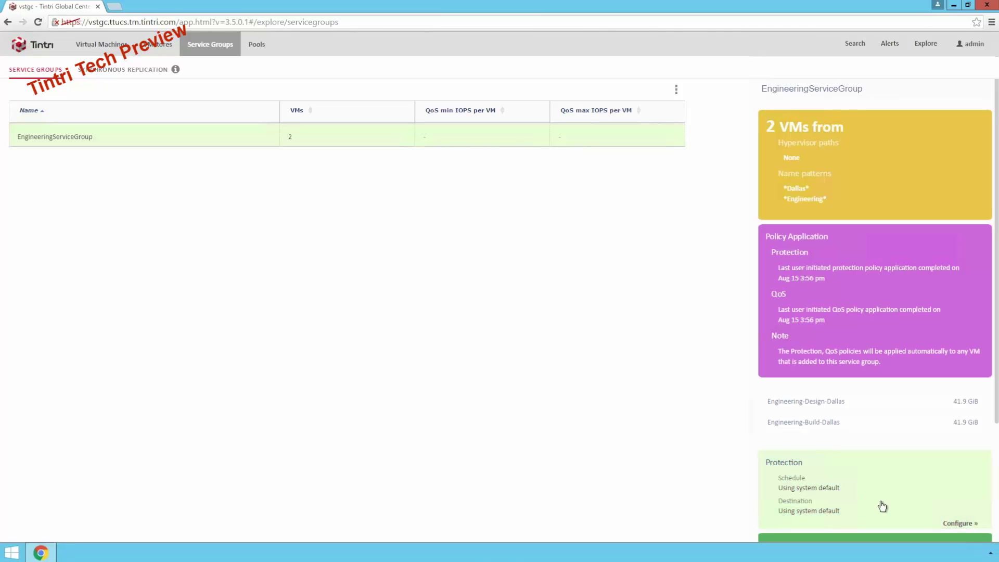
pyautogui.click(948, 523)
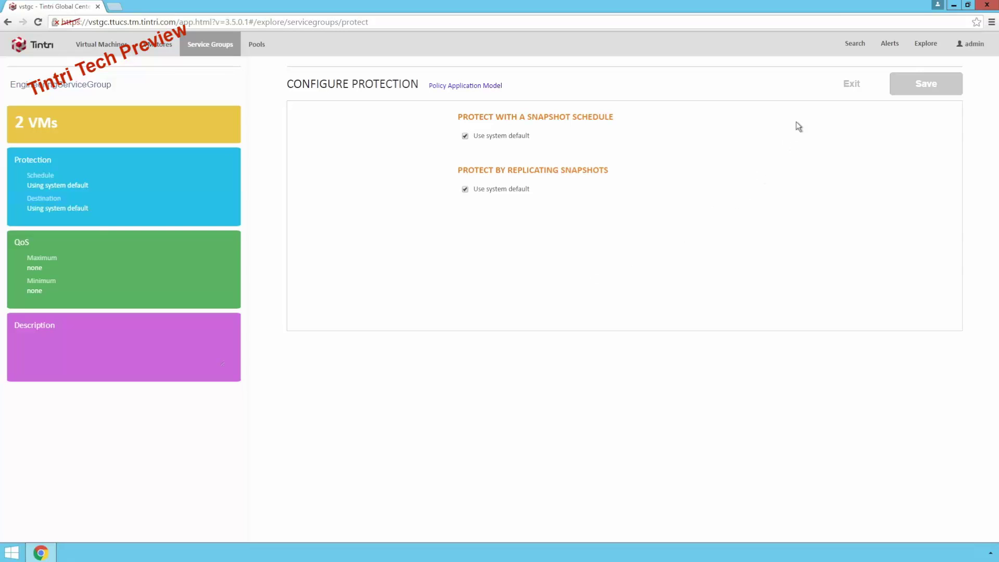
pyautogui.click(852, 83)
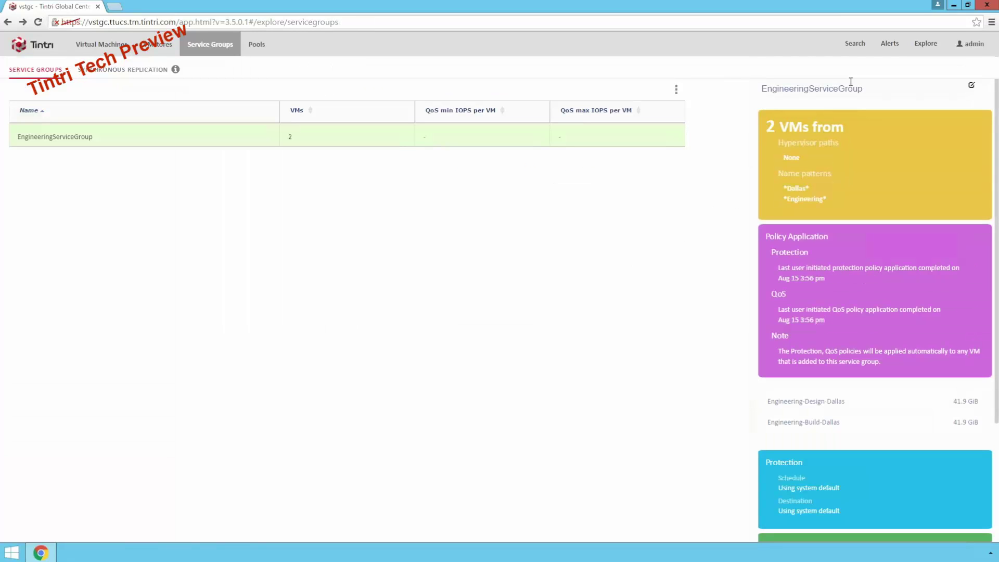
# Clear the Exchange-Boston filter from the virtual machines' protection list and open that VM's IOPS graphs
pyautogui.click(118, 51)
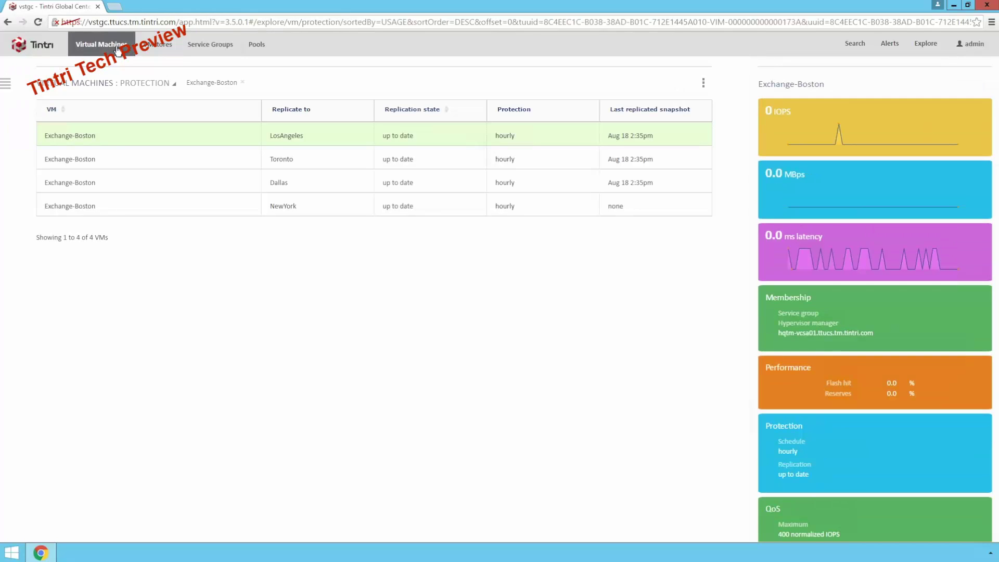
pyautogui.click(243, 82)
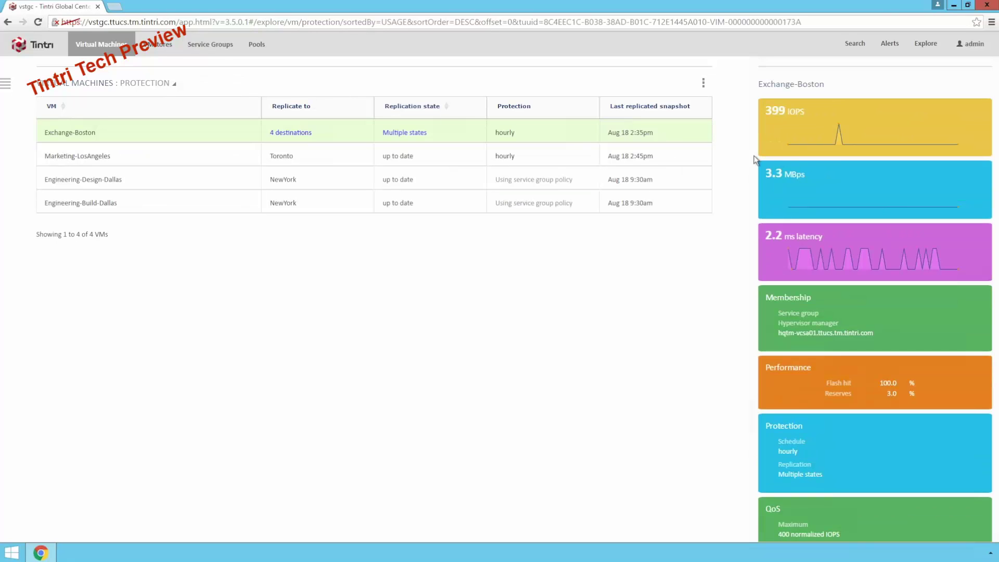
pyautogui.moveTo(922, 151)
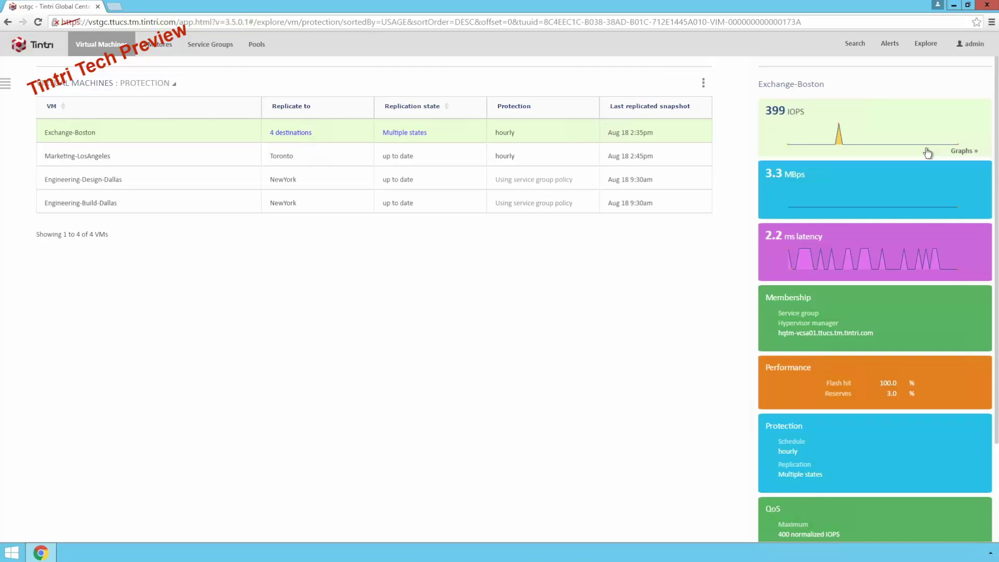
pyautogui.click(957, 152)
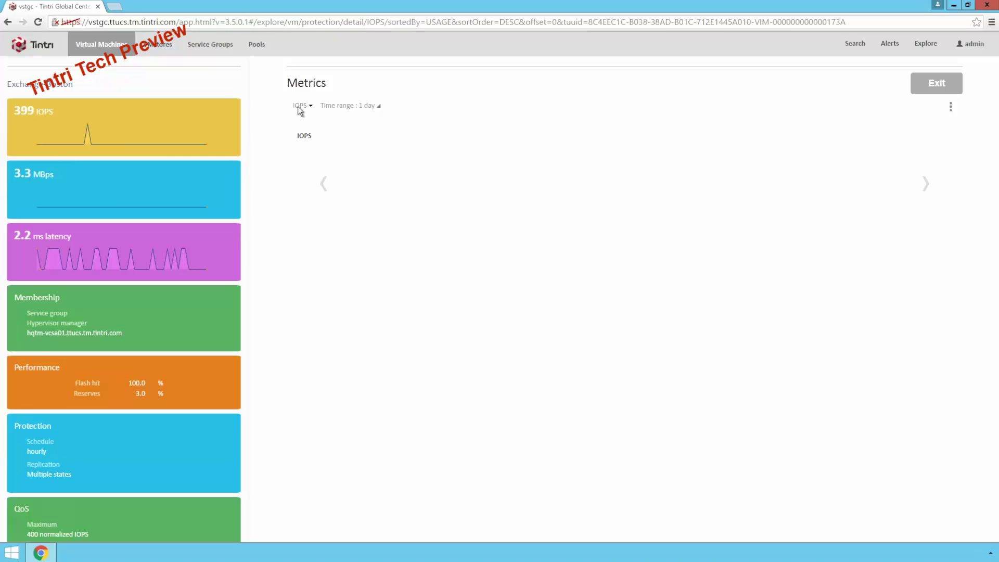
# Replace the IOPS graph with MBytes Remaining and Replication Rate graphs, and view the available replication destinations while keeping Aggregate selected
pyautogui.click(300, 107)
pyautogui.click(301, 129)
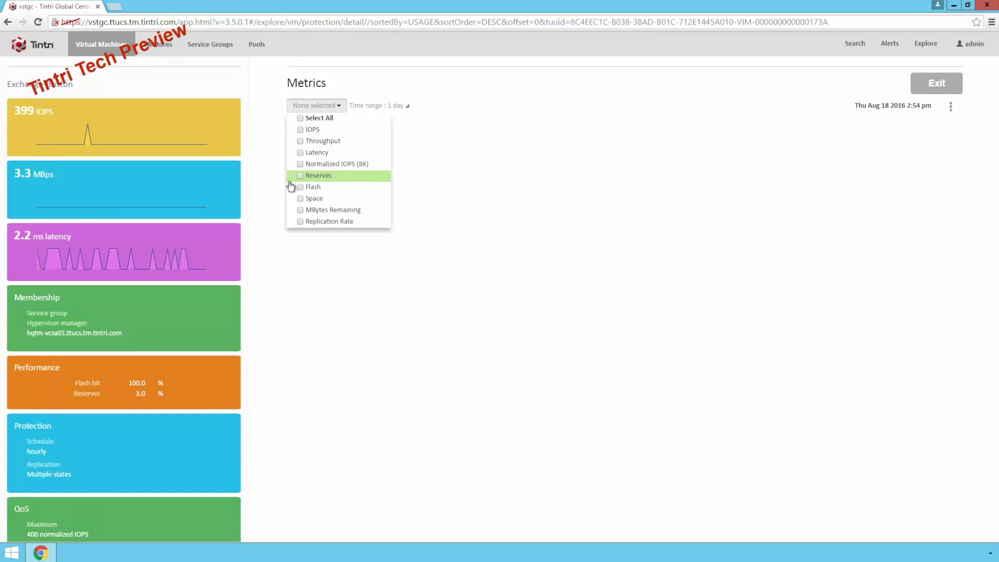
pyautogui.click(301, 210)
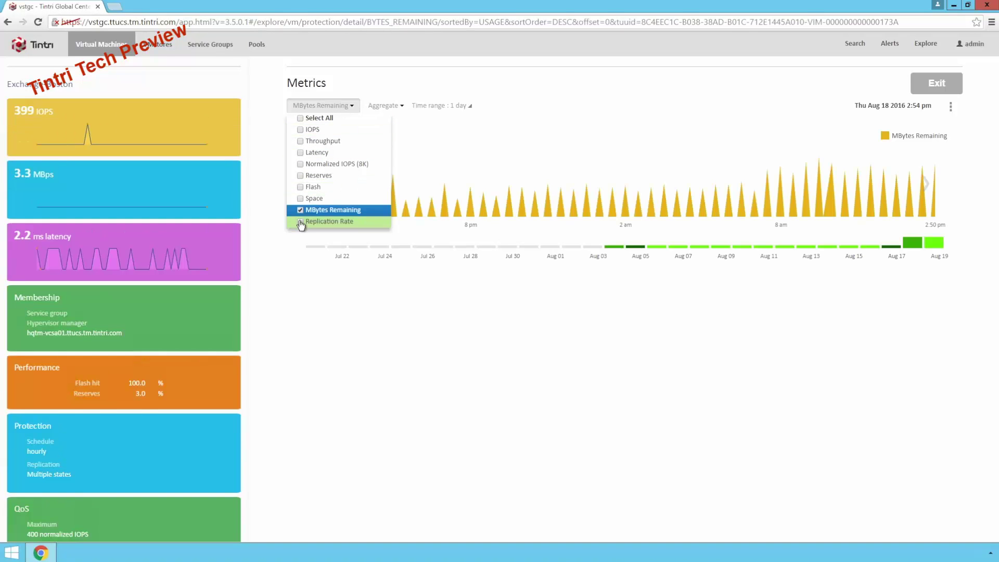
pyautogui.click(301, 223)
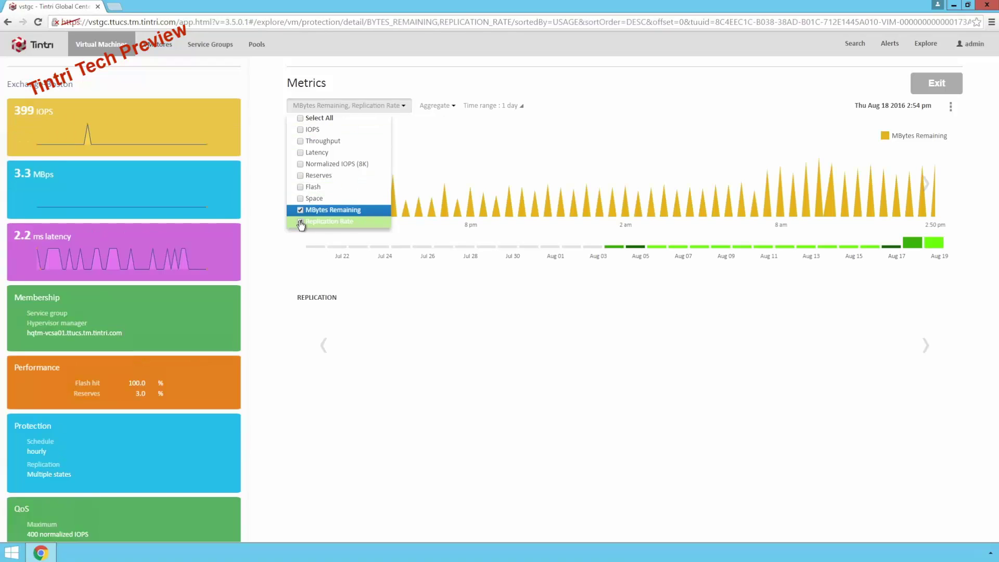
pyautogui.click(357, 106)
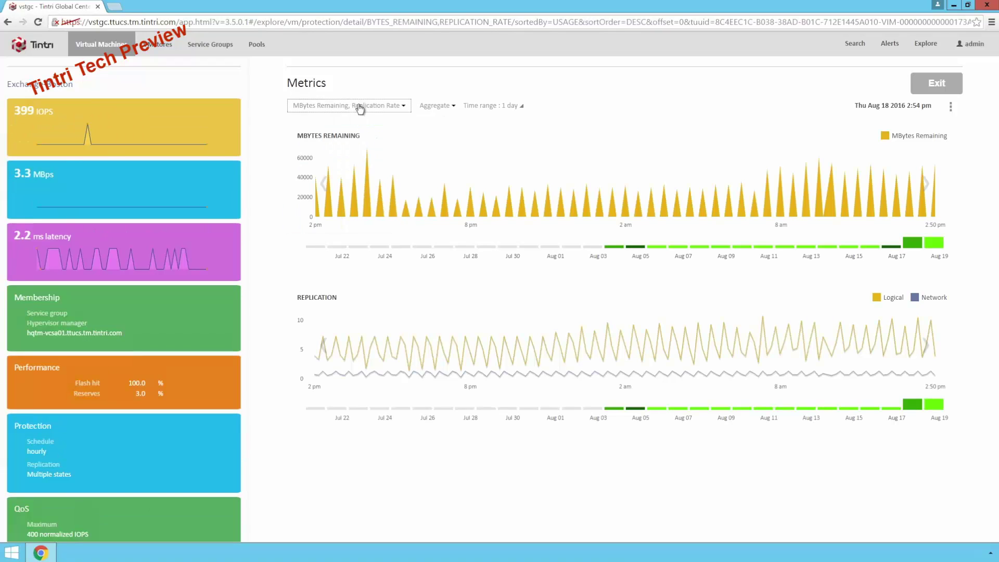
pyautogui.click(438, 106)
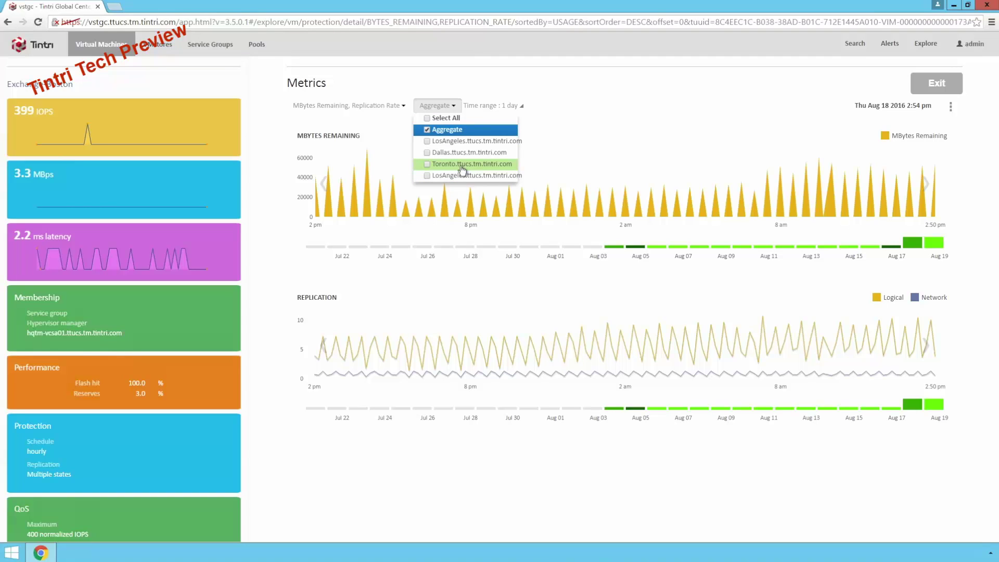
pyautogui.click(448, 107)
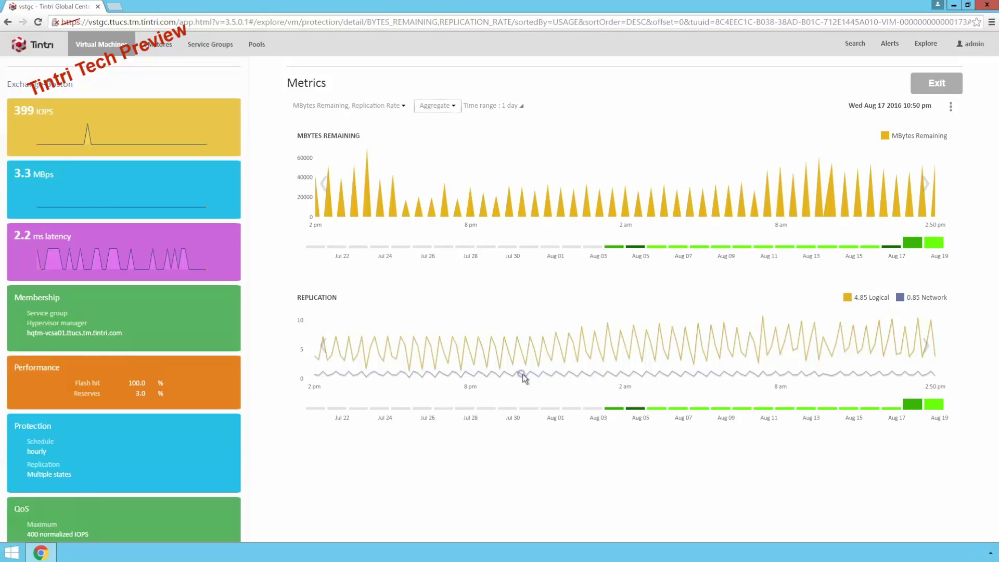
# Examine the replication history around Aug 09, narrow the time range to 4 hours, and view the day between Aug 13 and Aug 15
pyautogui.click(721, 248)
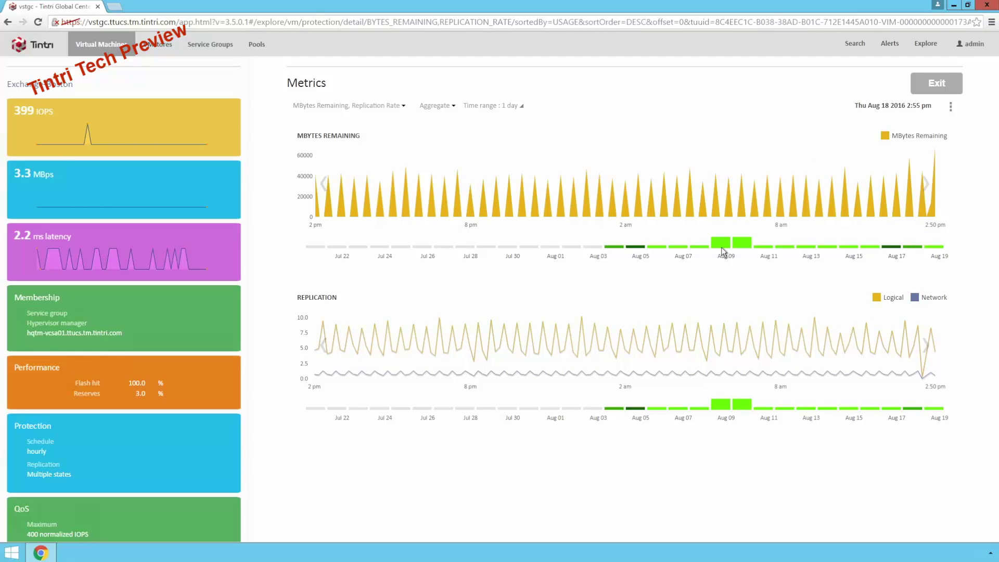
pyautogui.click(519, 106)
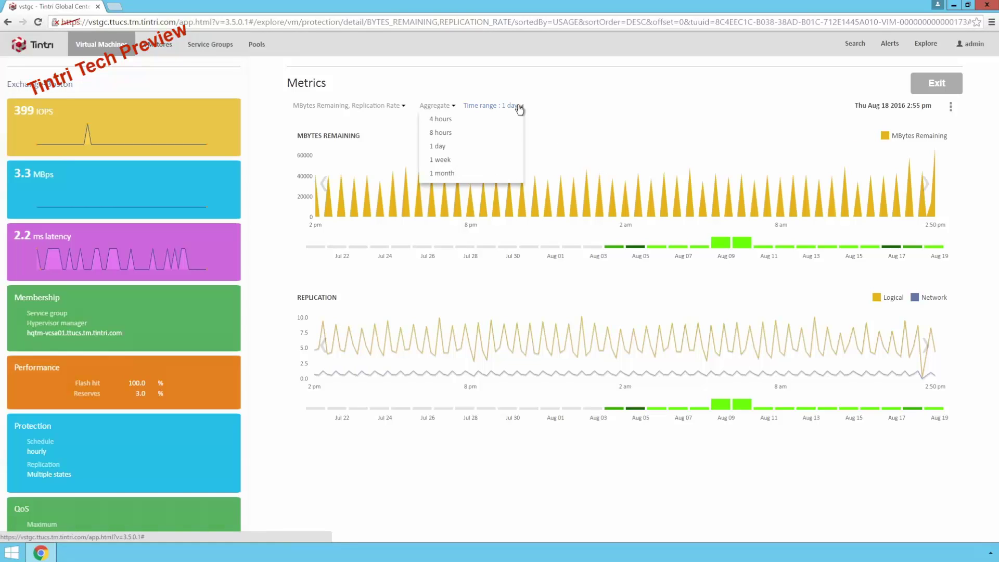
pyautogui.click(476, 122)
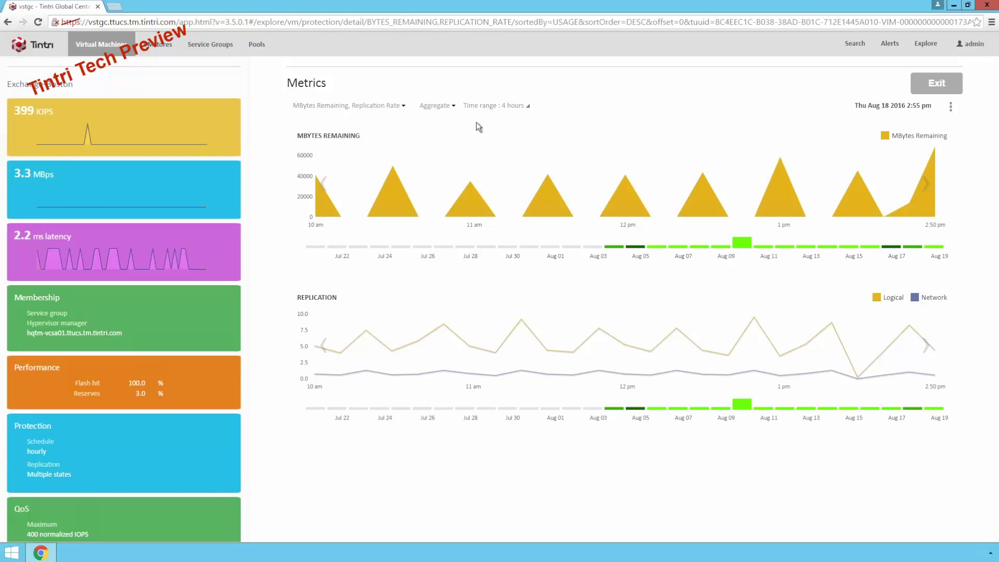
pyautogui.moveTo(552, 196)
pyautogui.click(826, 243)
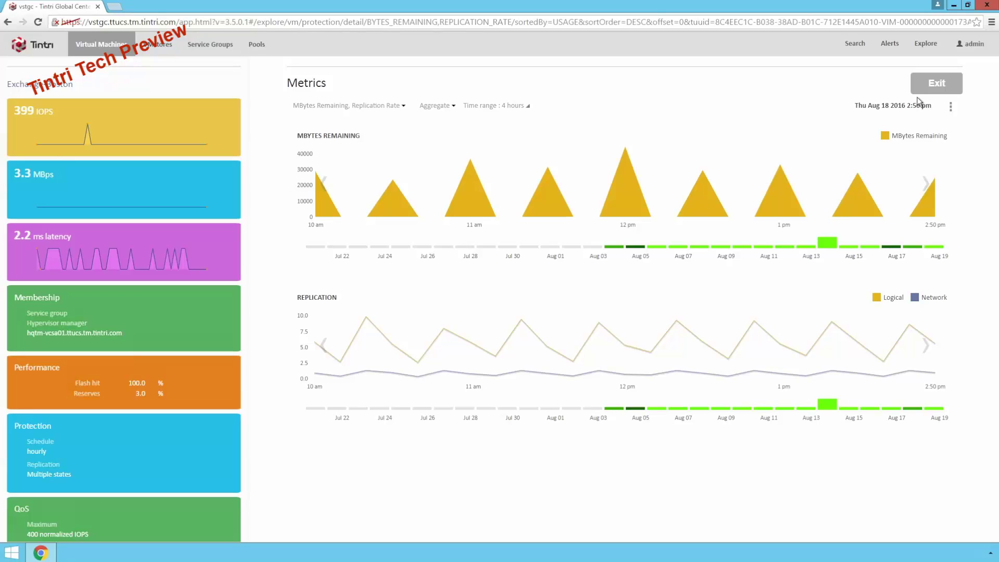
# Leave the VM's metrics, return to the key metrics home page and log out of the admin account
pyautogui.click(934, 85)
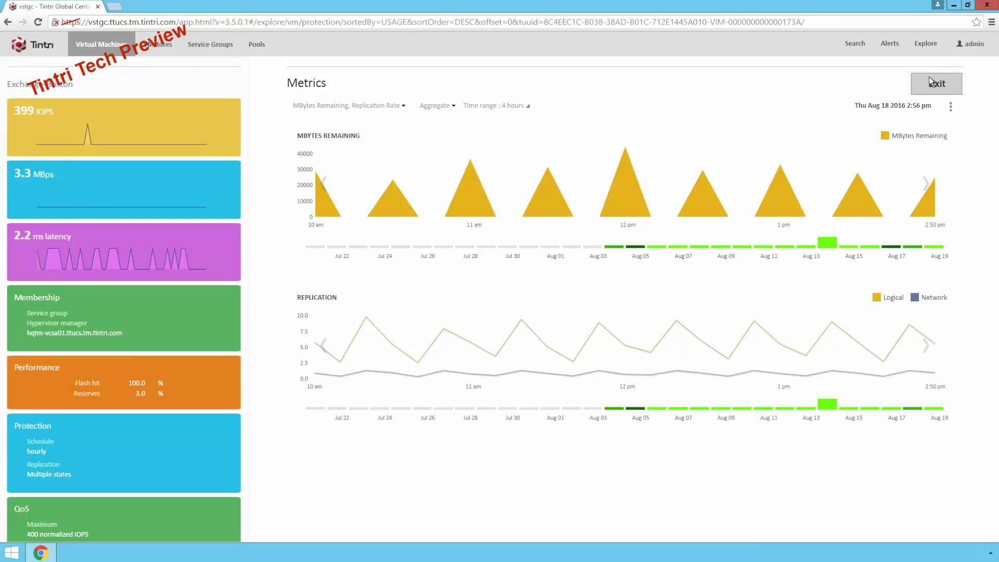
pyautogui.click(18, 46)
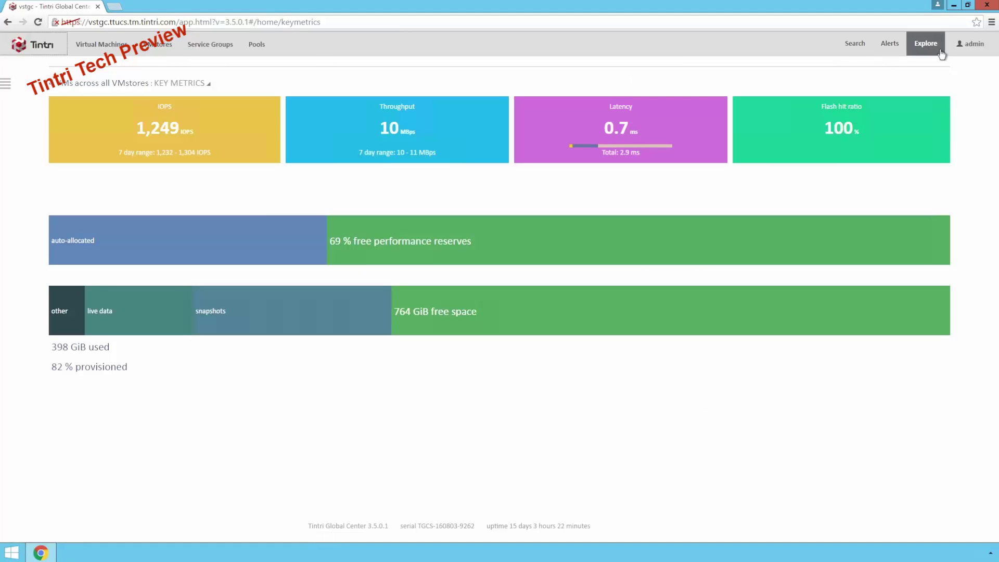
pyautogui.click(970, 44)
pyautogui.click(956, 90)
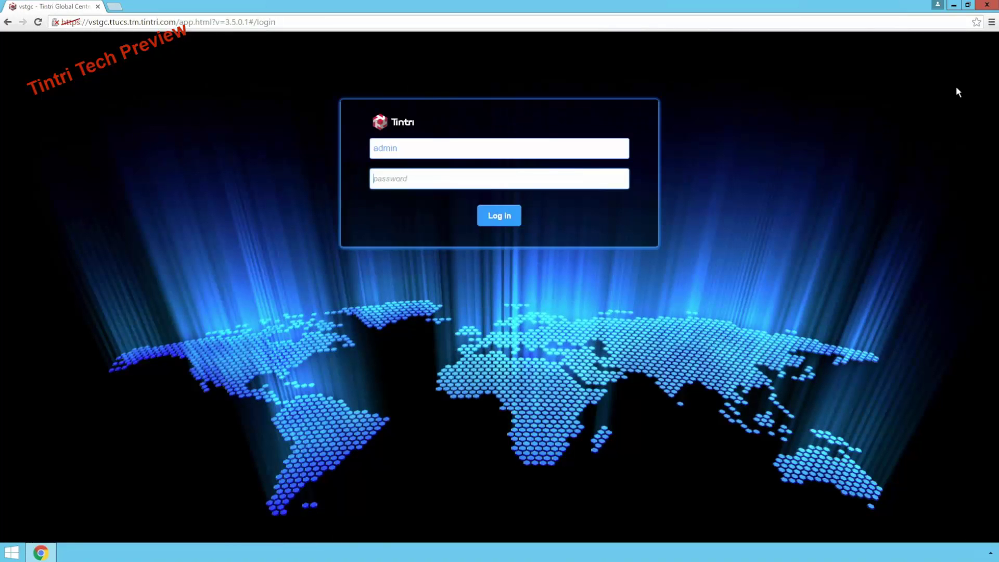